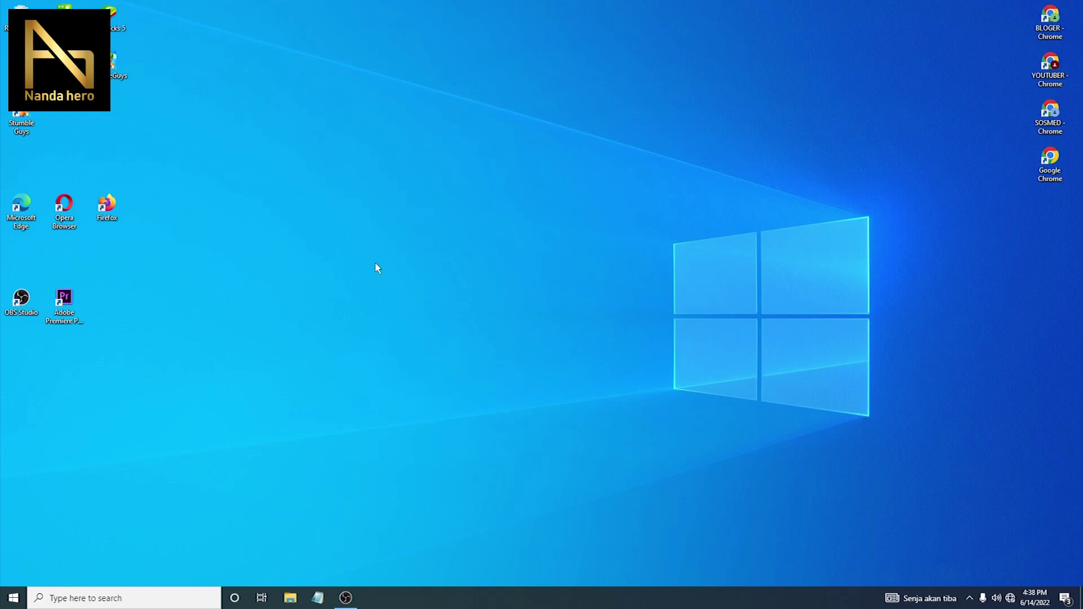
pyautogui.moveTo(314, 190); pyautogui.dragTo(195, 165)
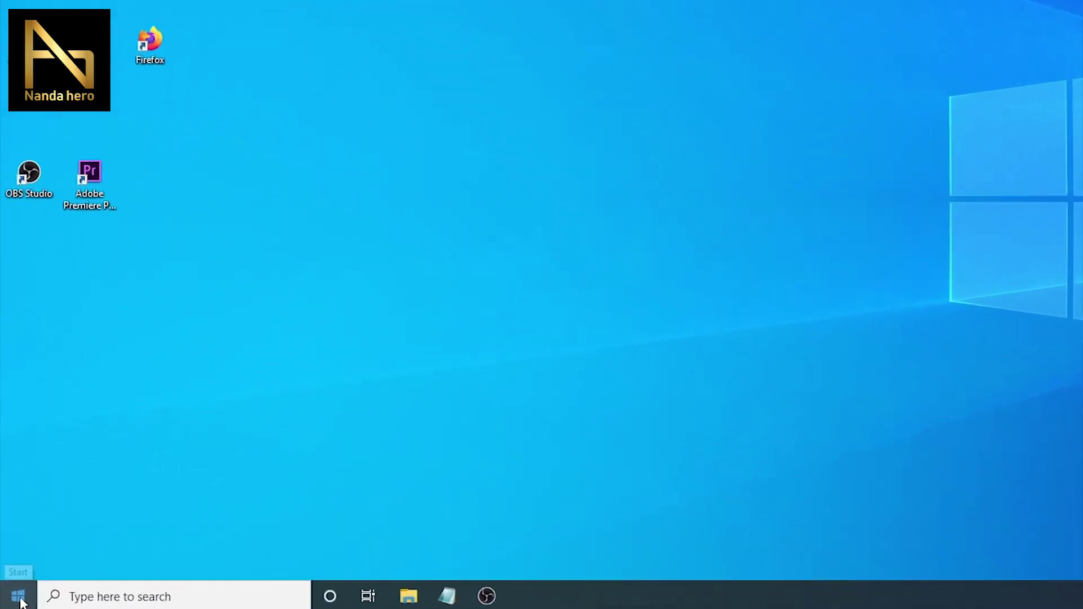
# Open Device Manager and display the properties of the TP-Link Wireless USB Adapter under Network adapters.
pyautogui.rightClick(13, 598)
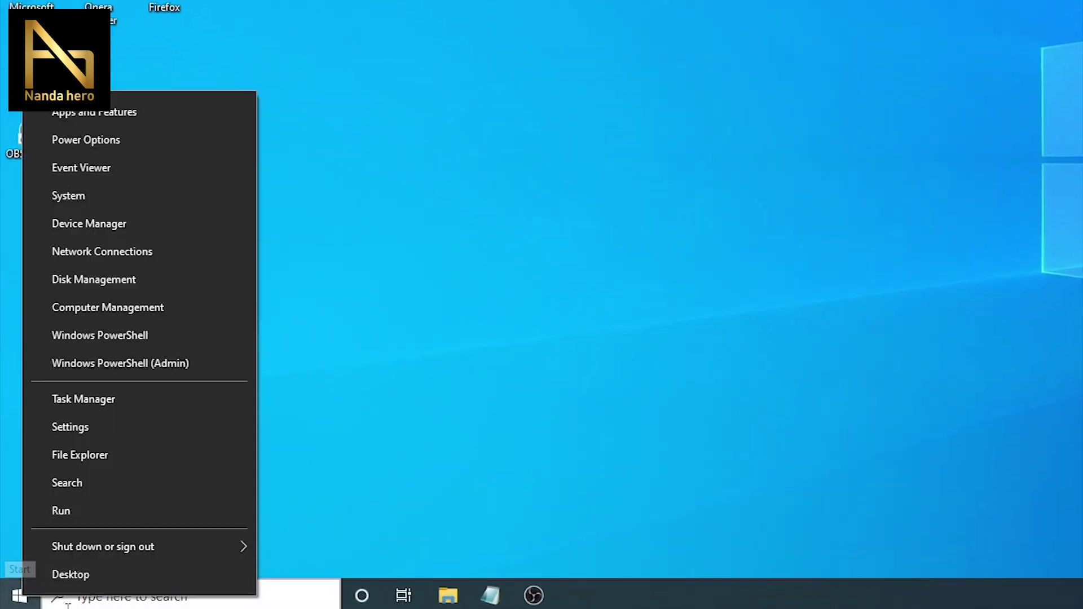
pyautogui.click(138, 227)
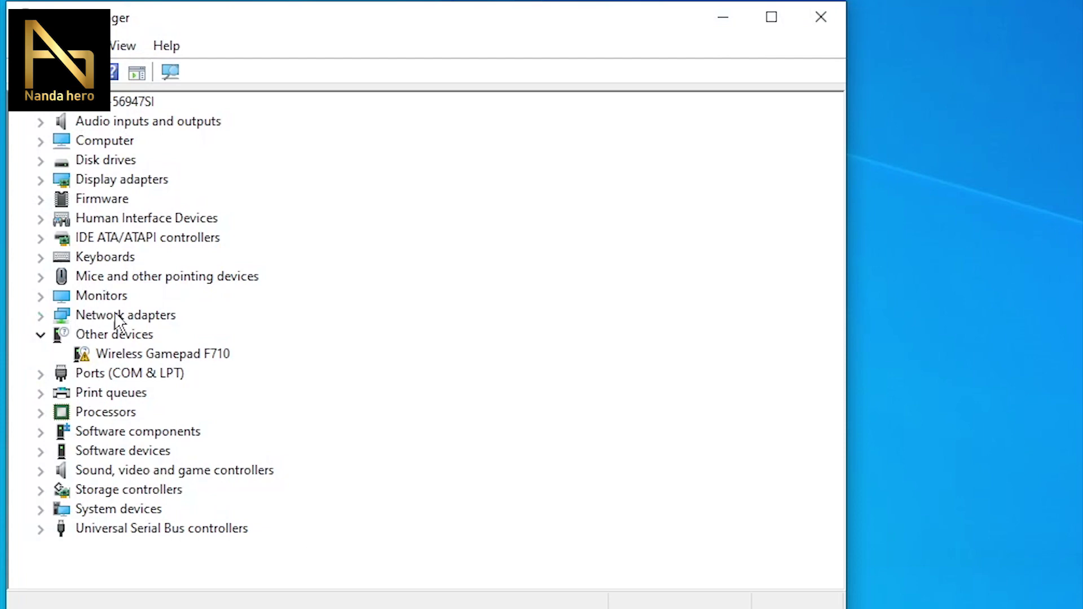
pyautogui.click(141, 316)
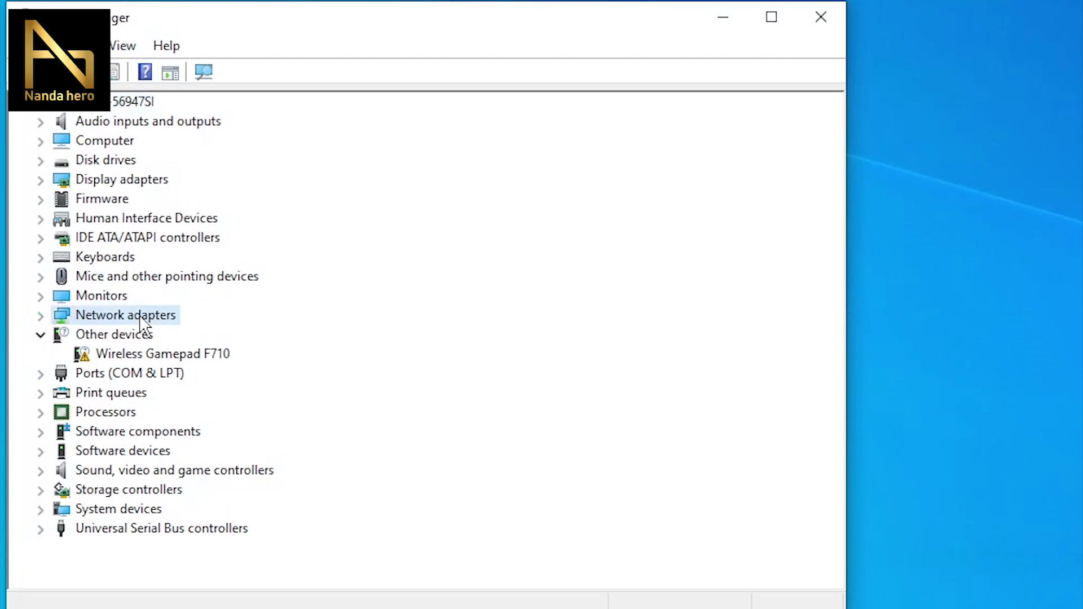
pyautogui.click(41, 316)
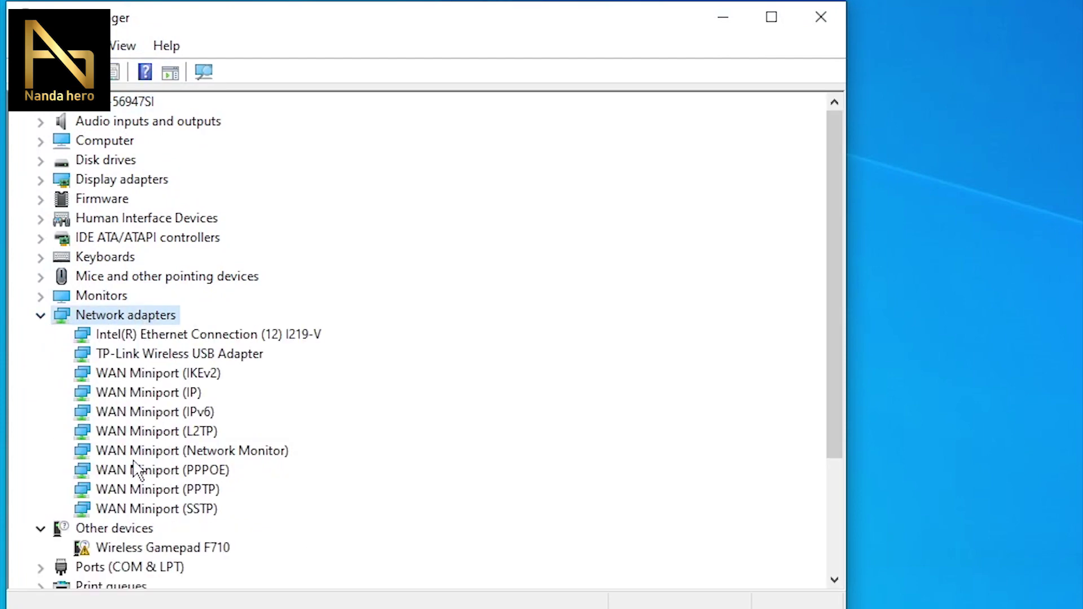
pyautogui.click(191, 355)
pyautogui.rightClick(170, 352)
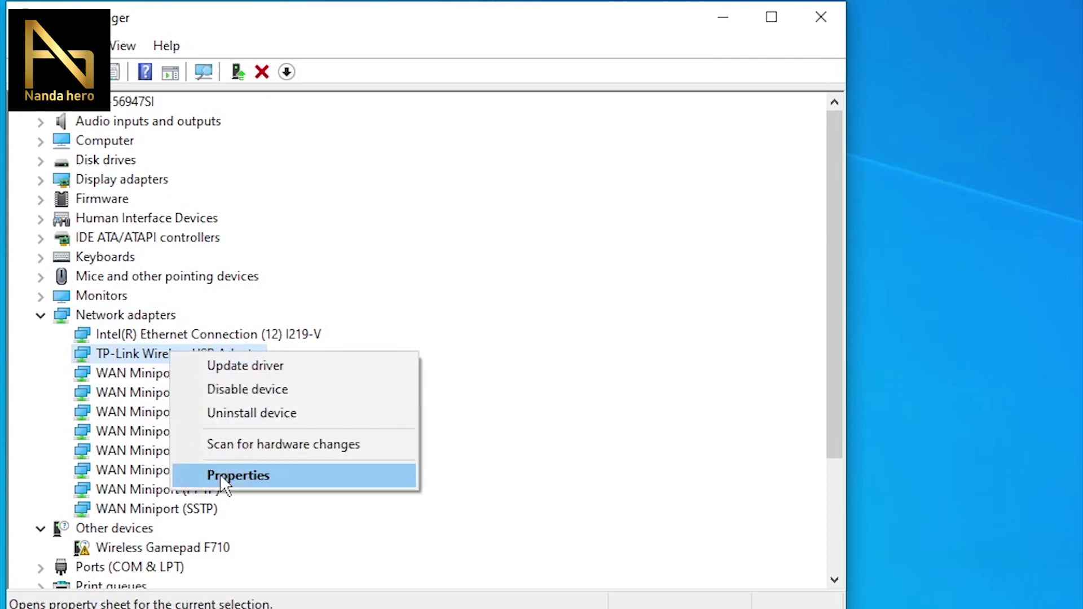
pyautogui.click(222, 476)
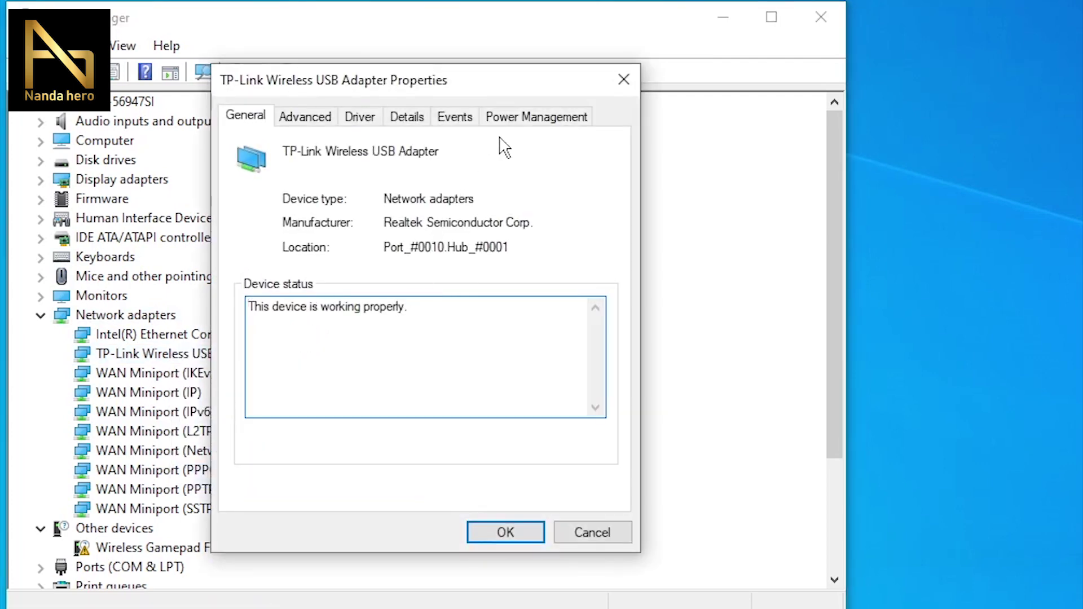
# Stop the computer from turning off the TP-Link adapter to save power, apply the change and close Device Manager.
pyautogui.click(556, 130)
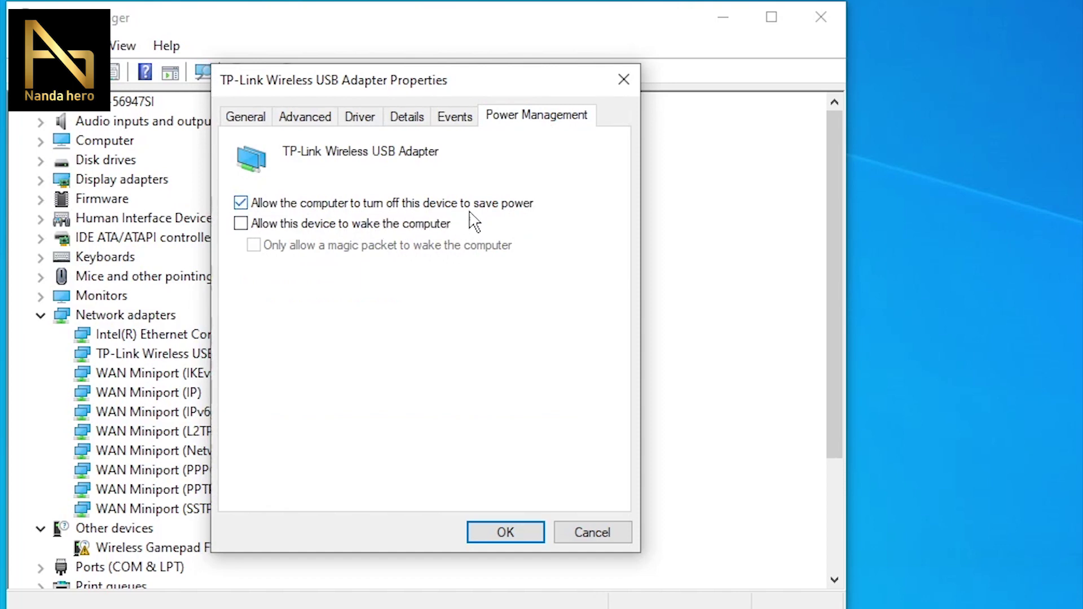
pyautogui.click(241, 203)
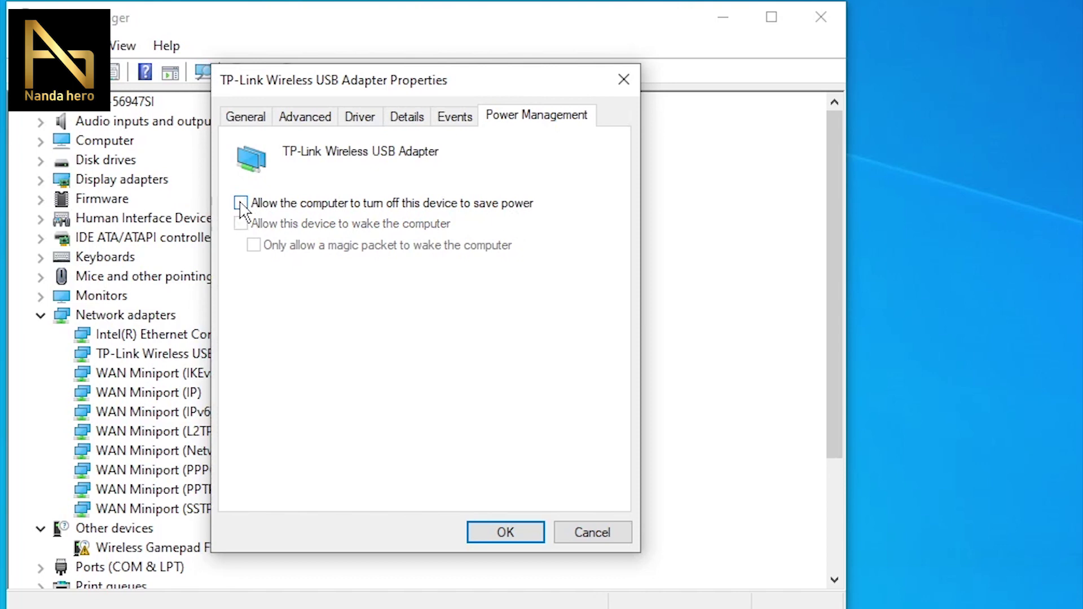
pyautogui.click(519, 532)
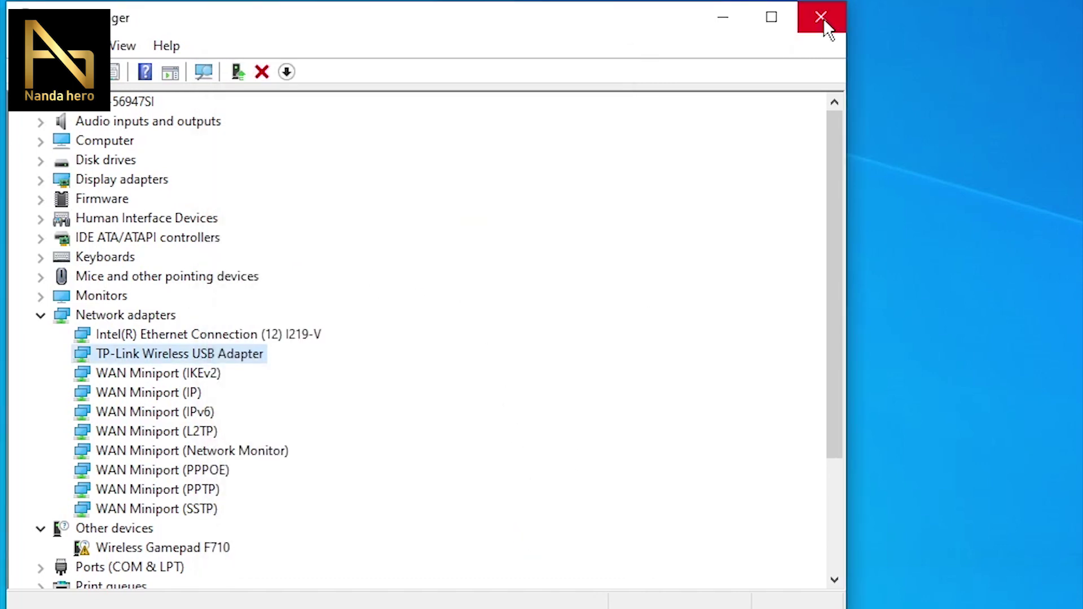
pyautogui.click(823, 17)
# Open the computer's power options.
pyautogui.click(11, 597)
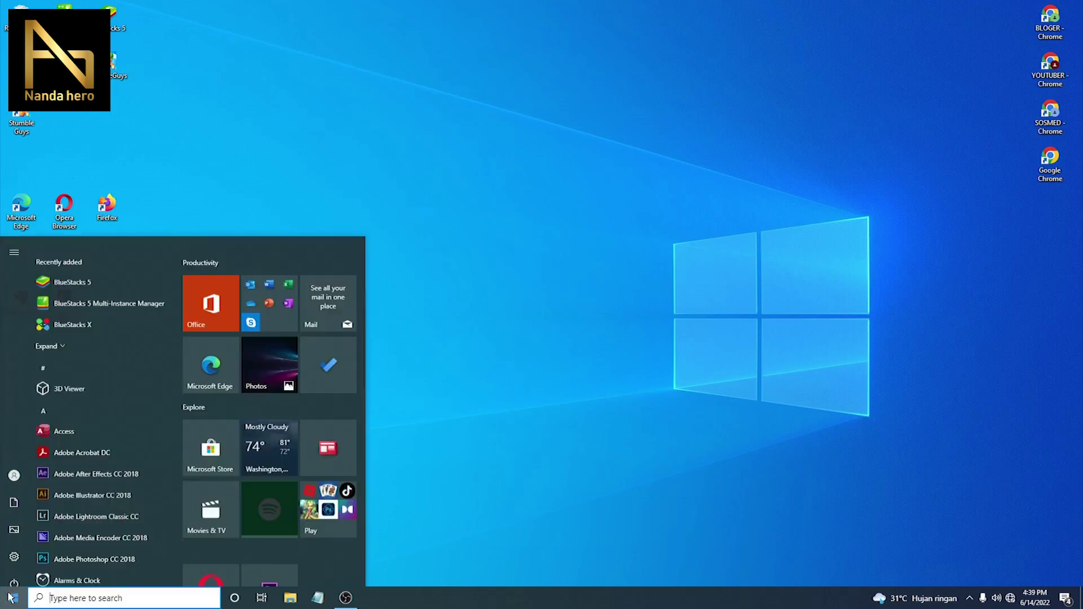
pyautogui.moveTo(17, 576)
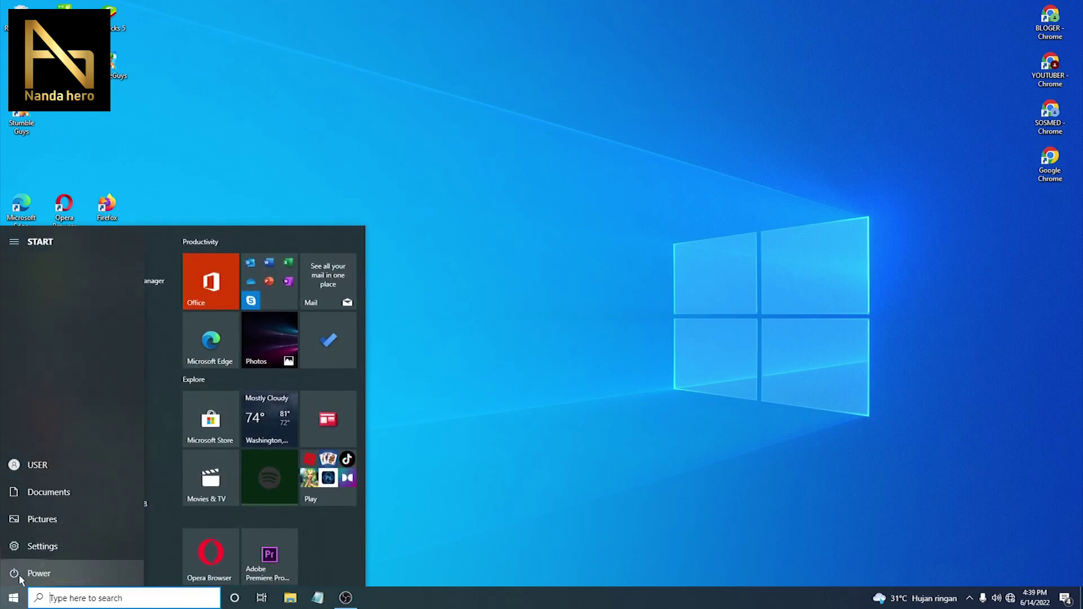
pyautogui.click(21, 576)
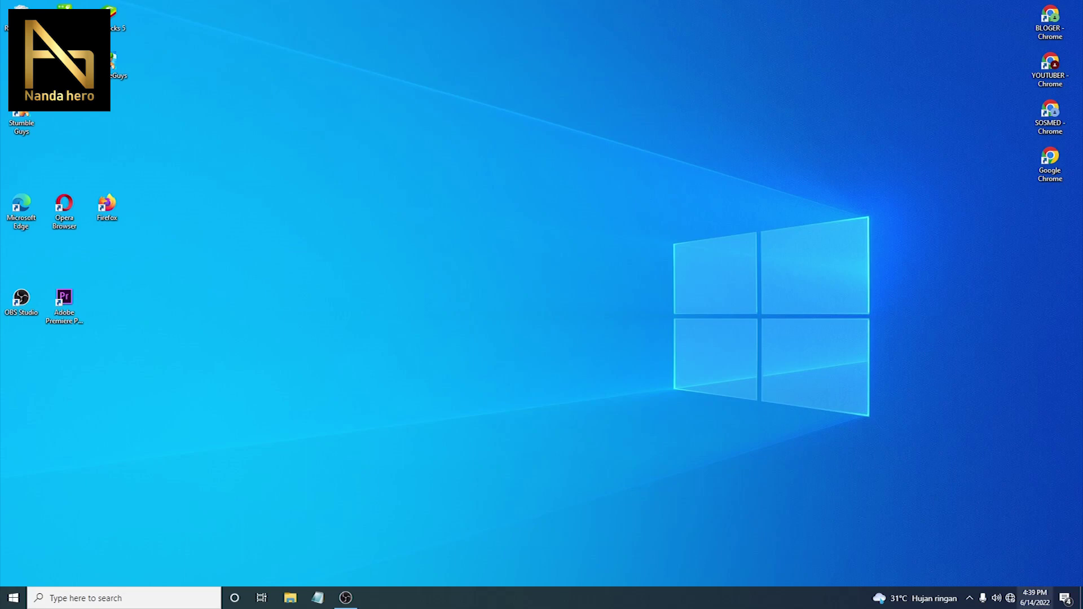
# Connect to the Redmi Note 9 Wi-Fi network and check its connection status.
pyautogui.click(1012, 599)
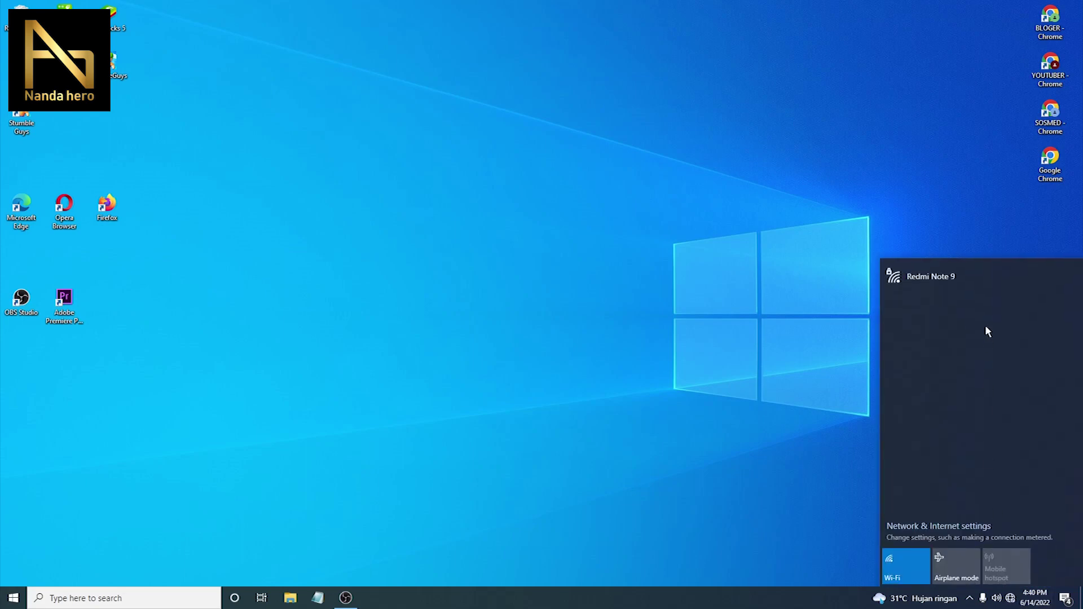
pyautogui.click(978, 287)
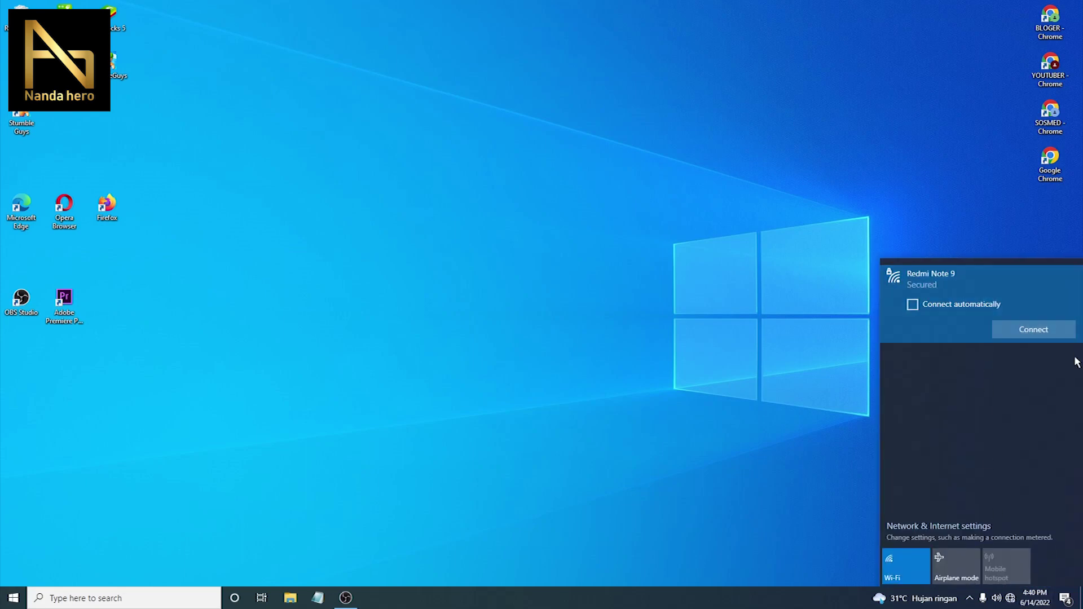
pyautogui.click(1027, 330)
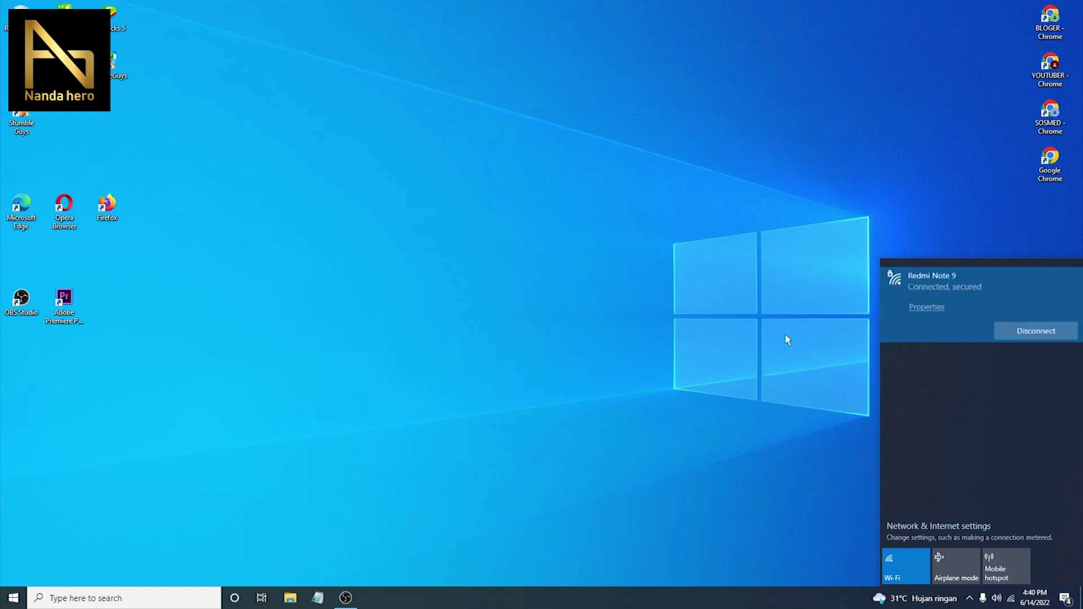
pyautogui.click(787, 336)
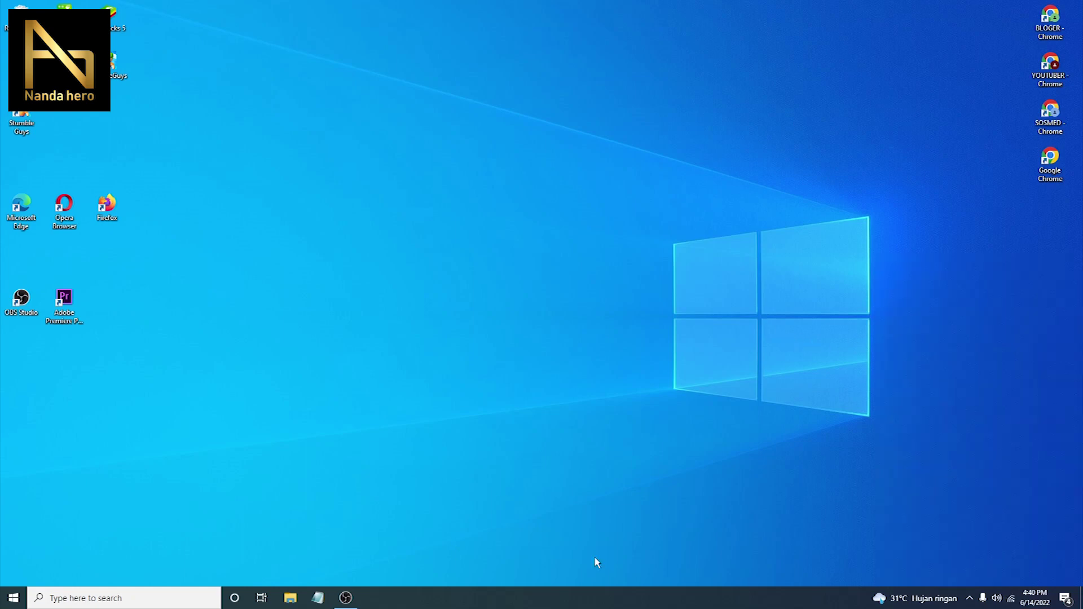
pyautogui.click(1012, 600)
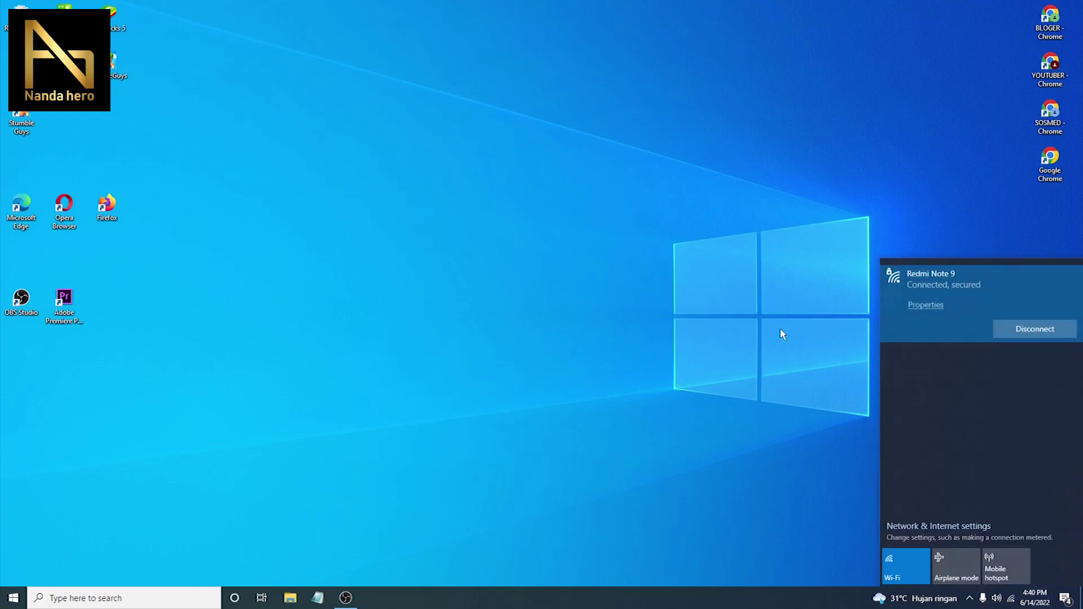
pyautogui.click(748, 347)
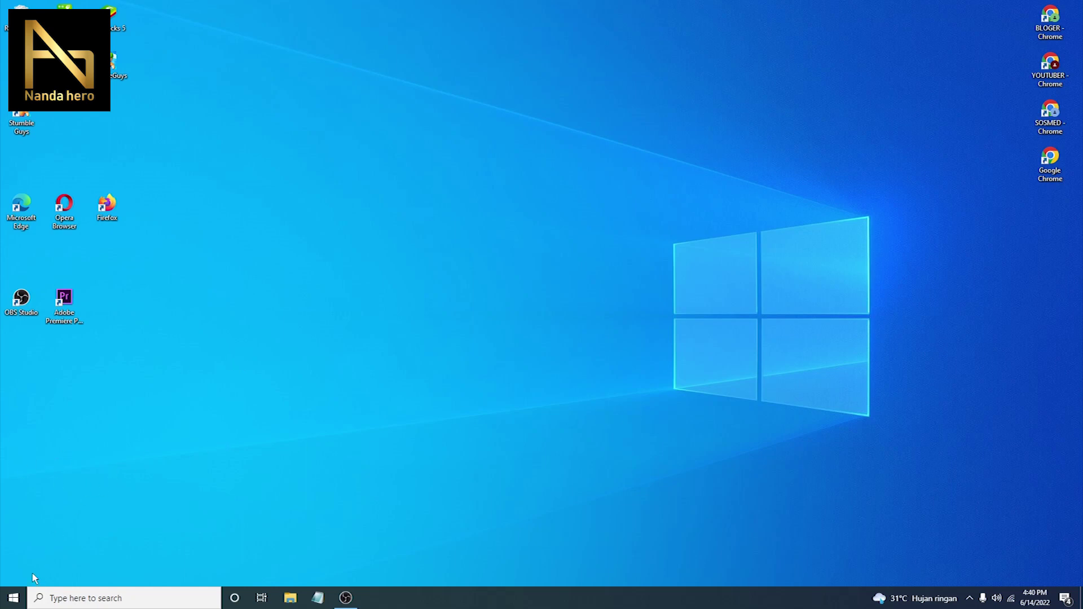
# Reopen Device Manager and start a driver update for the TP-Link Wireless USB Adapter under Network adapters.
pyautogui.rightClick(13, 598)
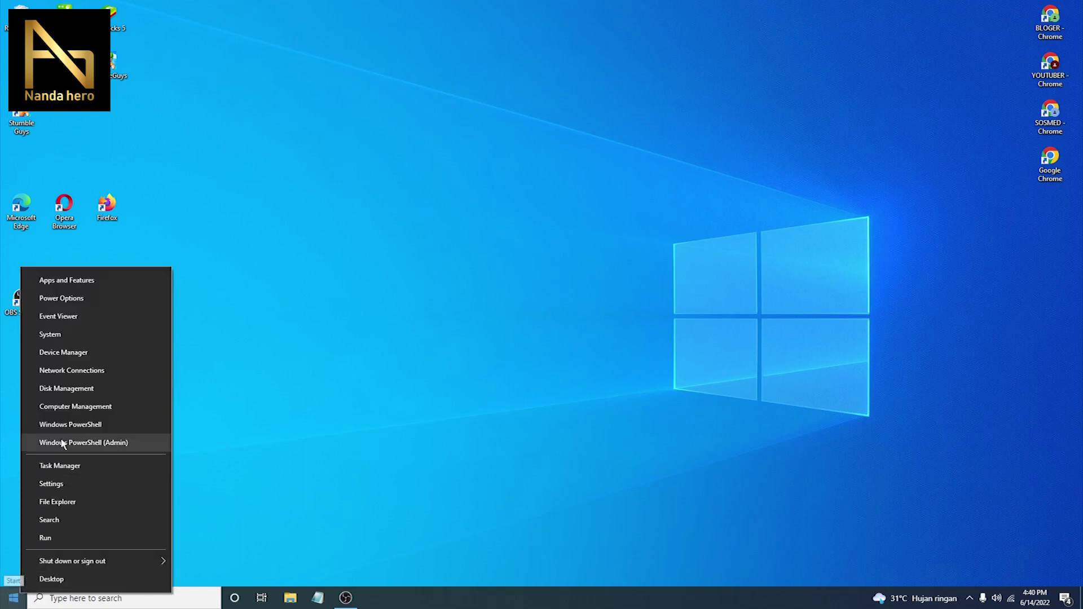
pyautogui.click(80, 355)
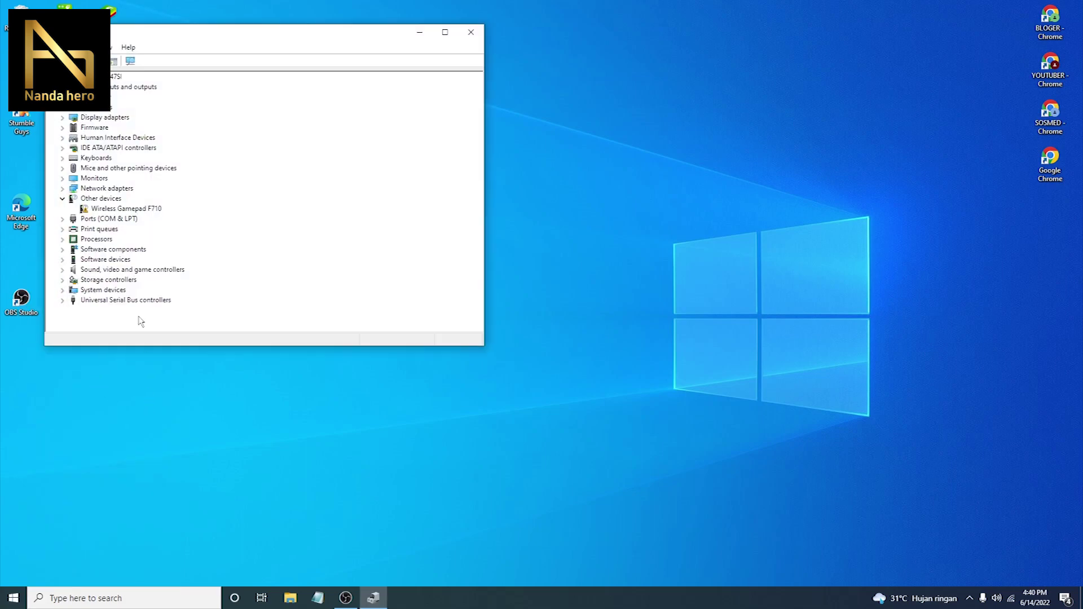
pyautogui.click(63, 189)
pyautogui.click(106, 189)
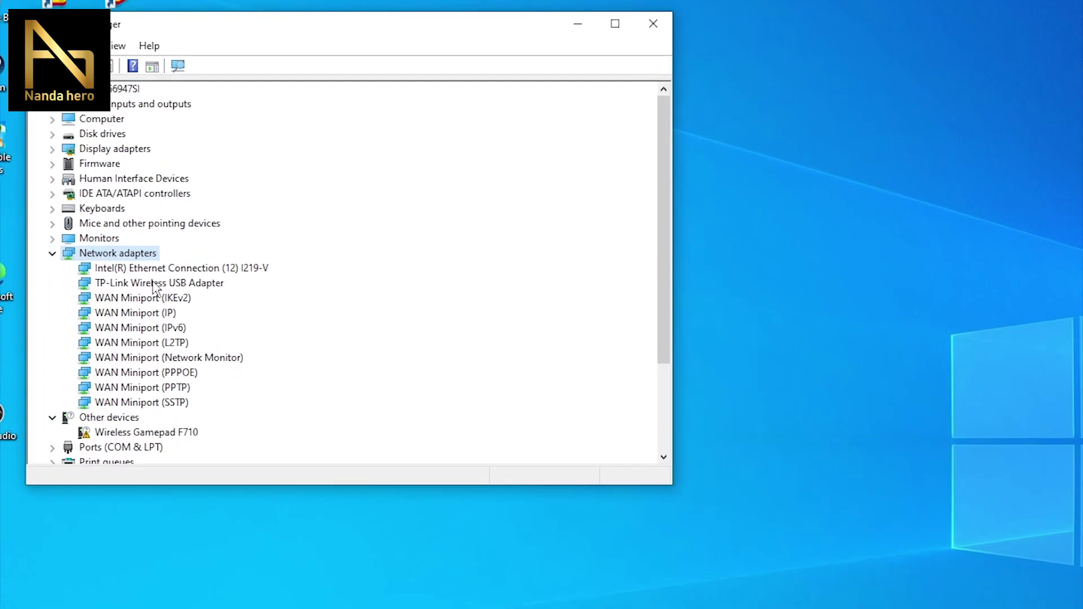
pyautogui.rightClick(154, 285)
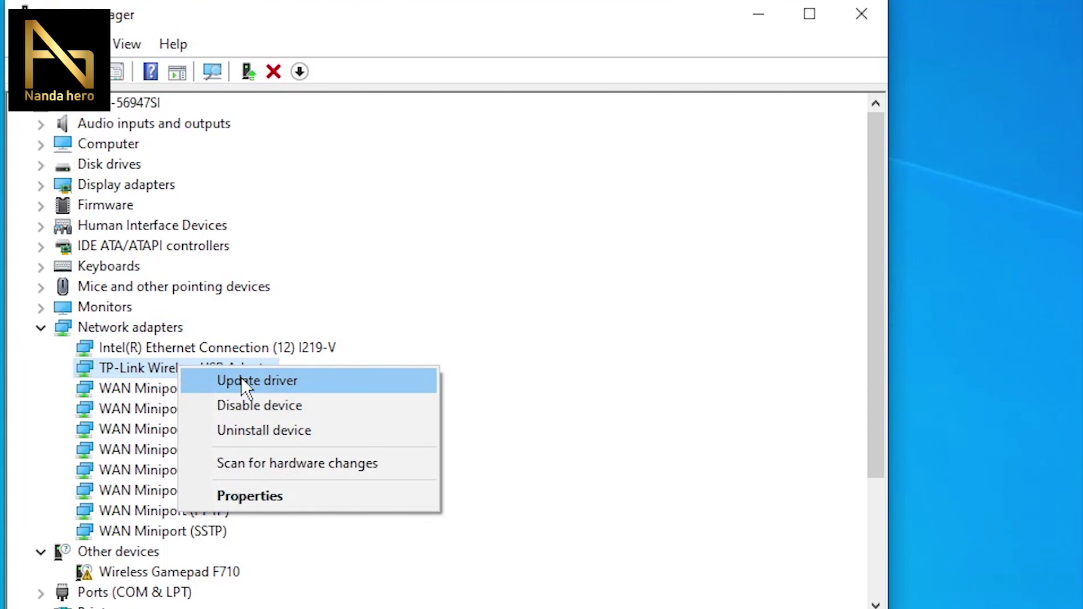
pyautogui.click(243, 382)
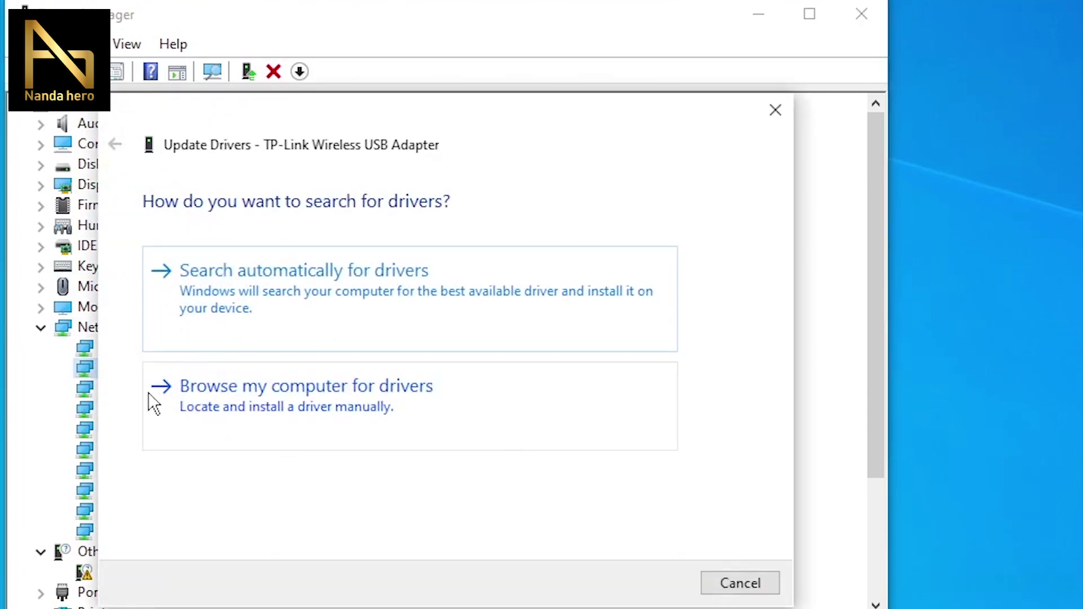
# Install the TP-Link Wireless USB Adapter (Microsoft) driver from the list of drivers on the computer, then close Device Manager.
pyautogui.click(381, 395)
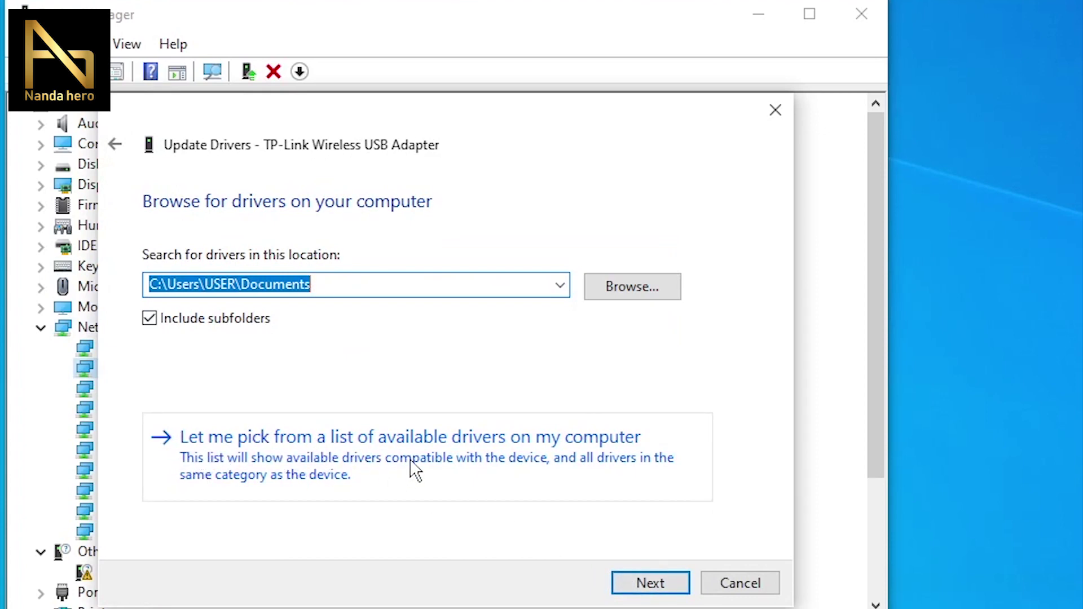
pyautogui.click(541, 462)
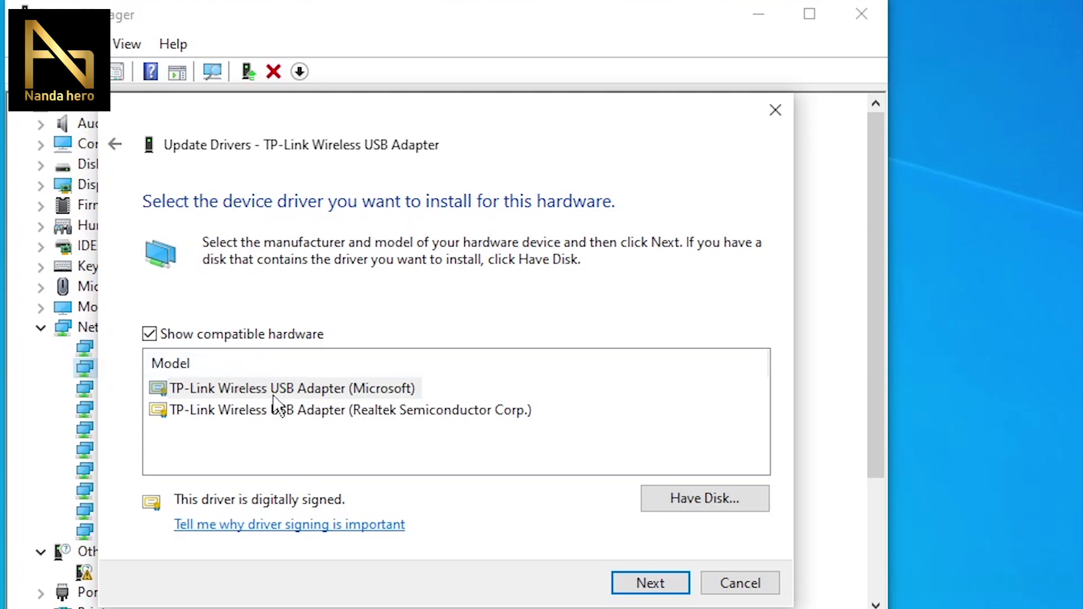
pyautogui.click(651, 587)
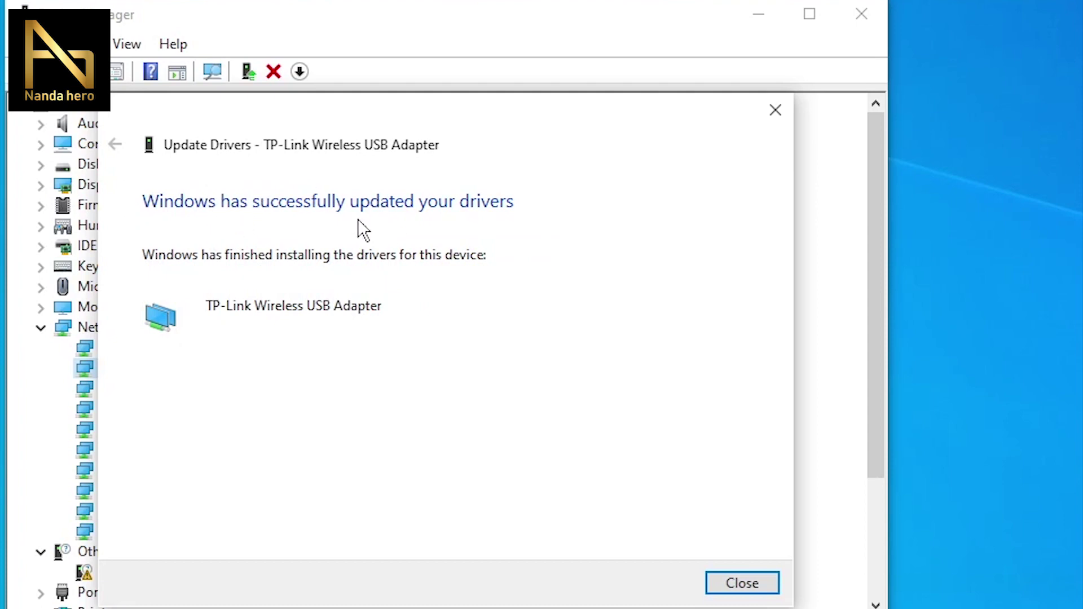
pyautogui.click(746, 584)
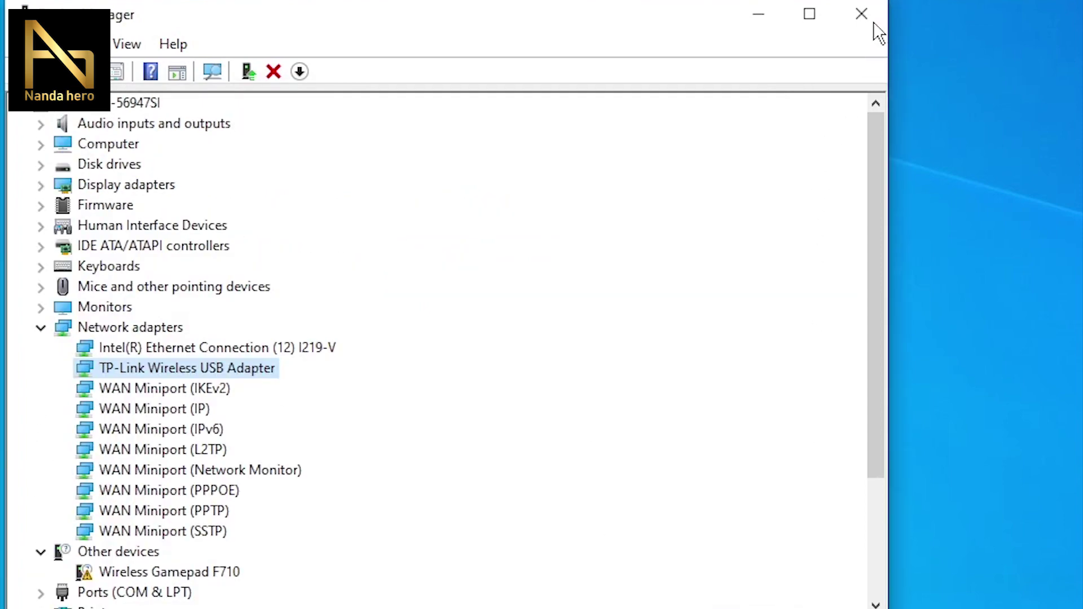
pyautogui.click(862, 14)
# Reconnect to the Redmi Note 9 Wi-Fi network and verify the connection after the driver update.
pyautogui.click(1011, 598)
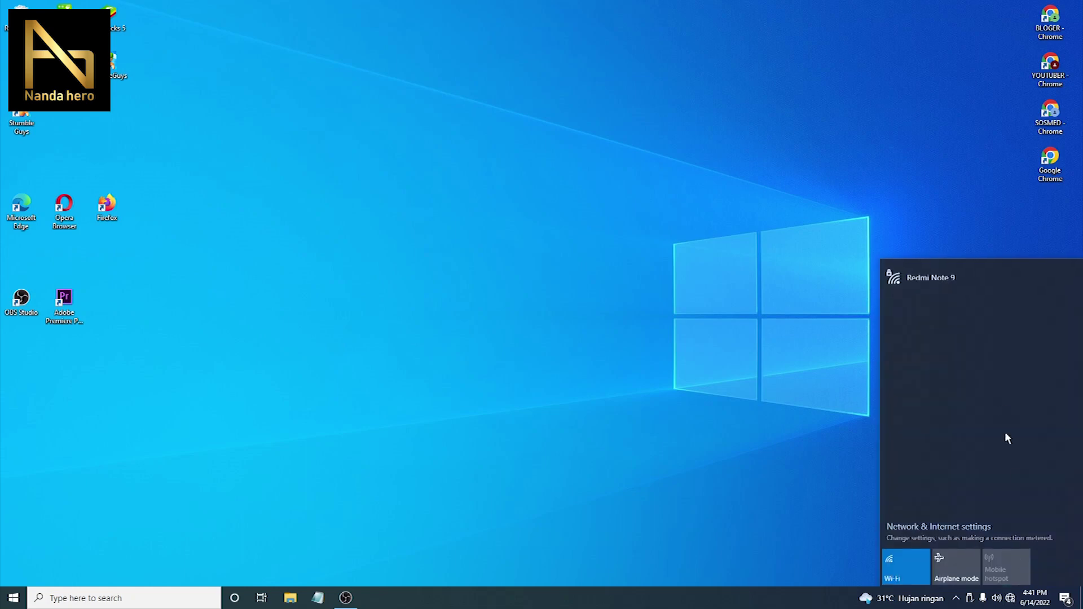
pyautogui.click(986, 288)
pyautogui.click(1027, 329)
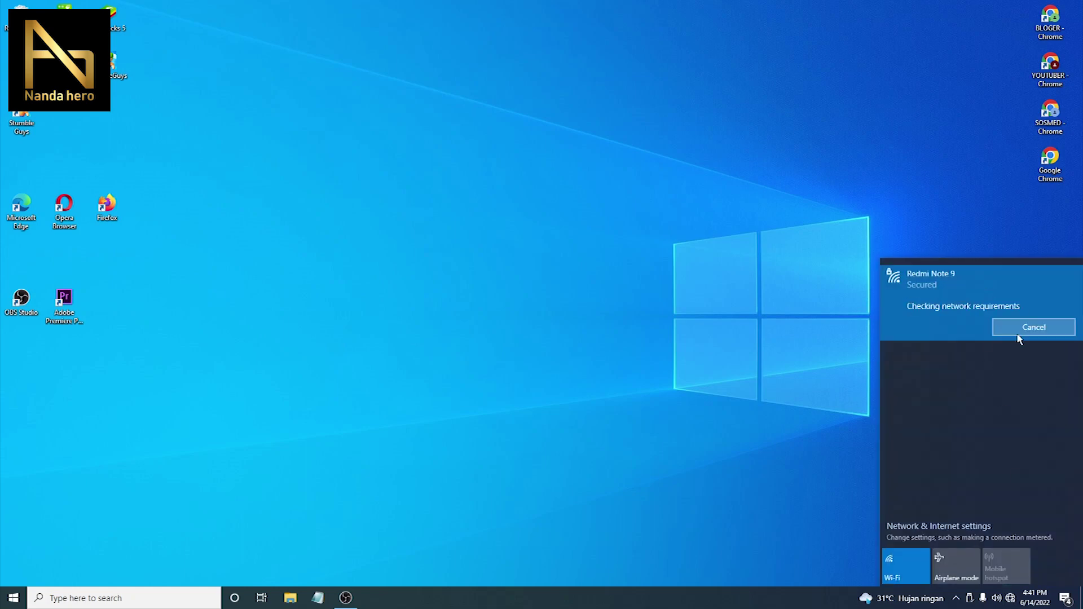
pyautogui.click(761, 353)
pyautogui.click(1011, 598)
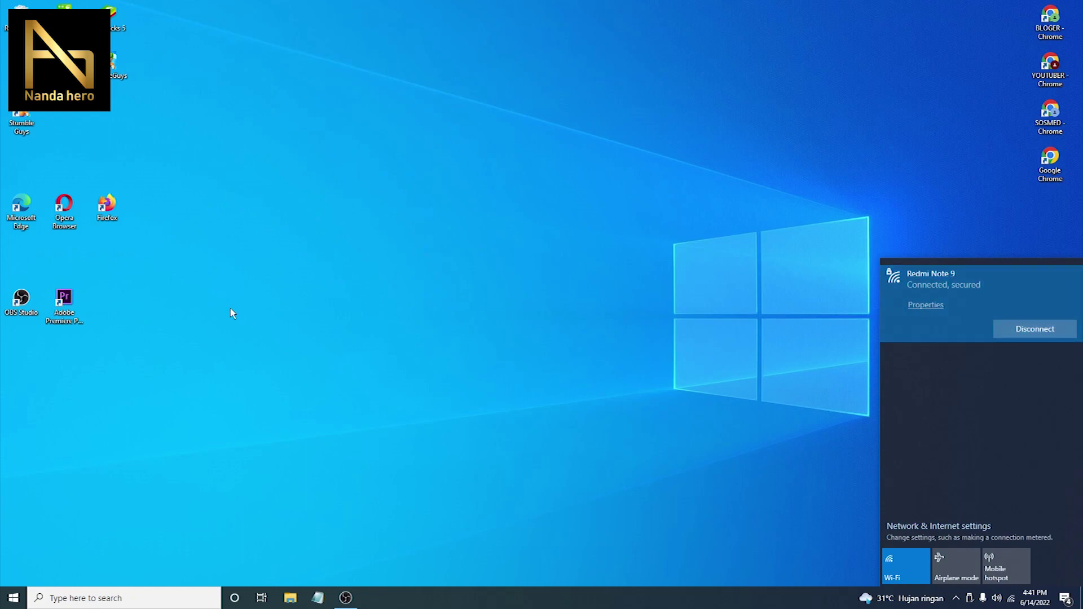
pyautogui.click(299, 327)
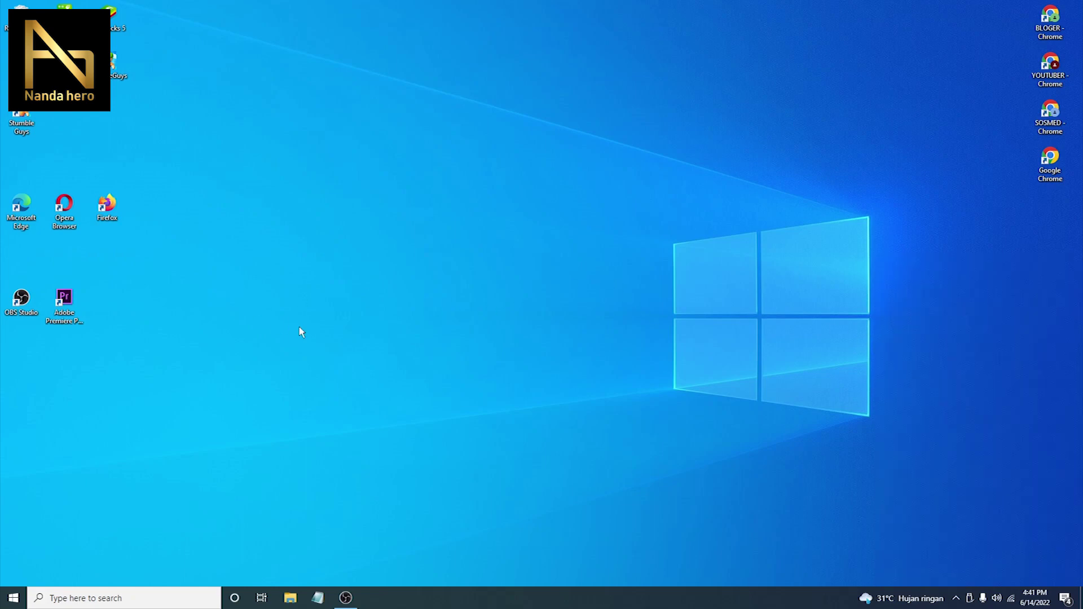